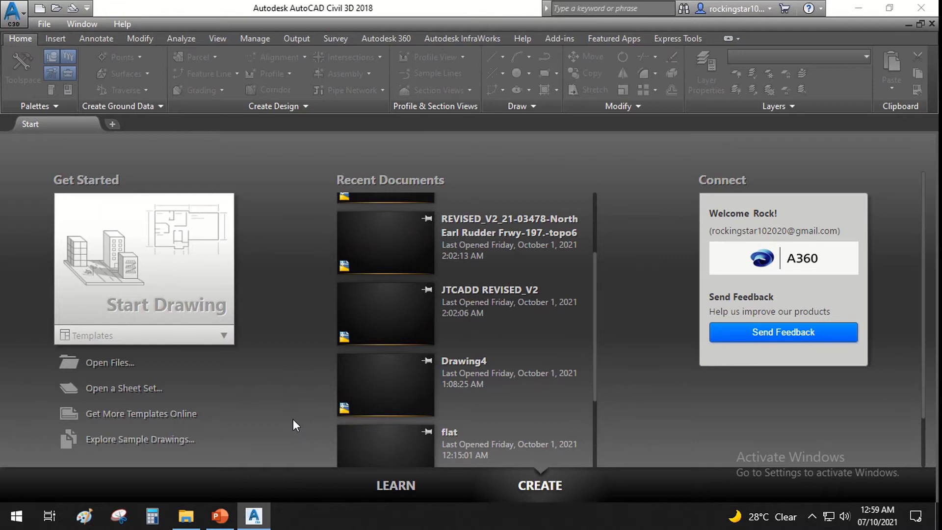
# Scroll the Start page down to the Templates list under Start Drawing
pyautogui.scroll(-1, 239, 331)
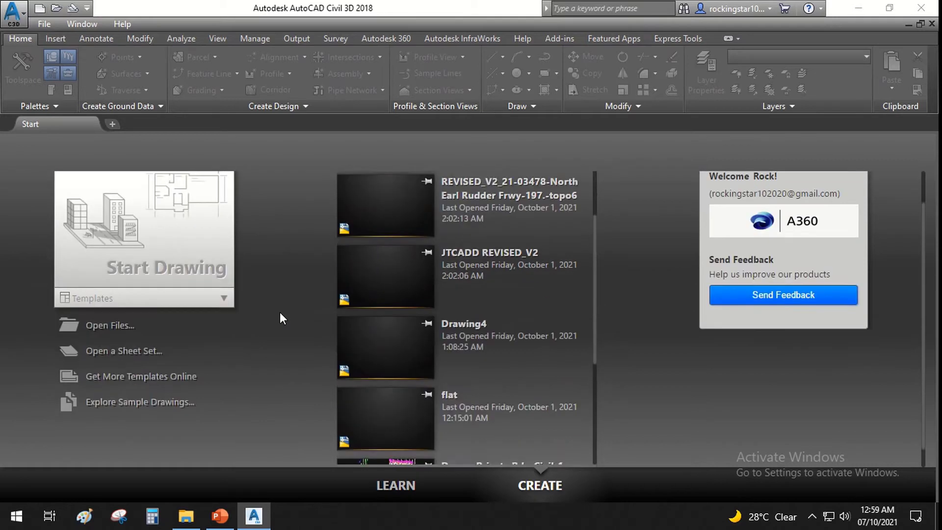
pyautogui.scroll(-1, 280, 312)
pyautogui.click(222, 279)
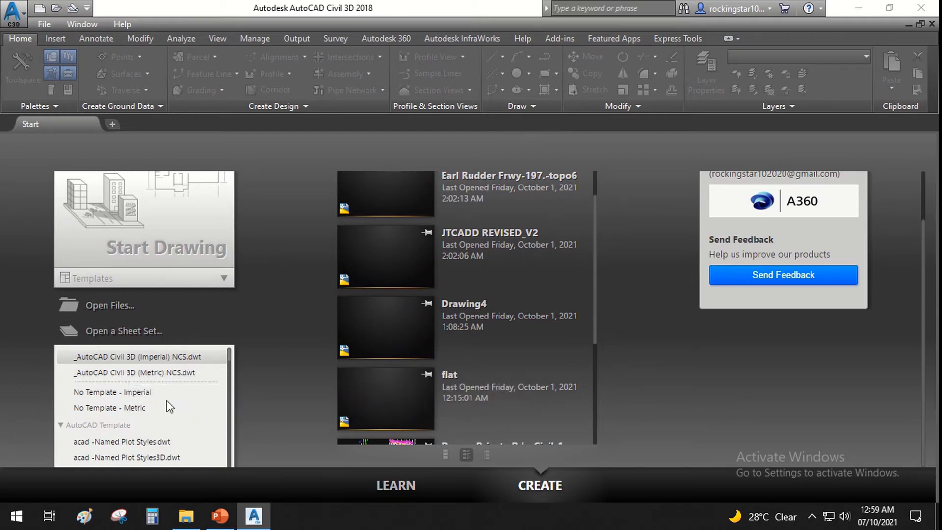
pyautogui.scroll(-3, 126, 393)
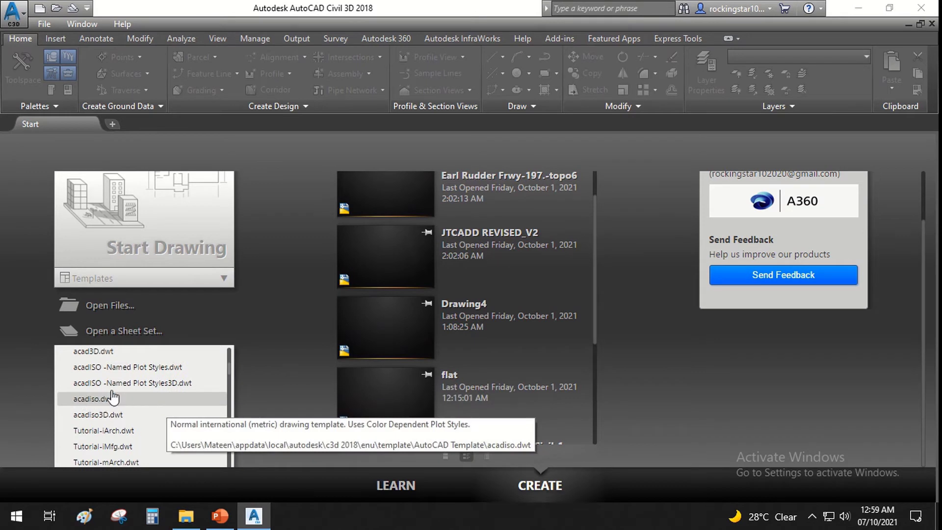
pyautogui.scroll(1, 120, 421)
pyautogui.scroll(5, 119, 421)
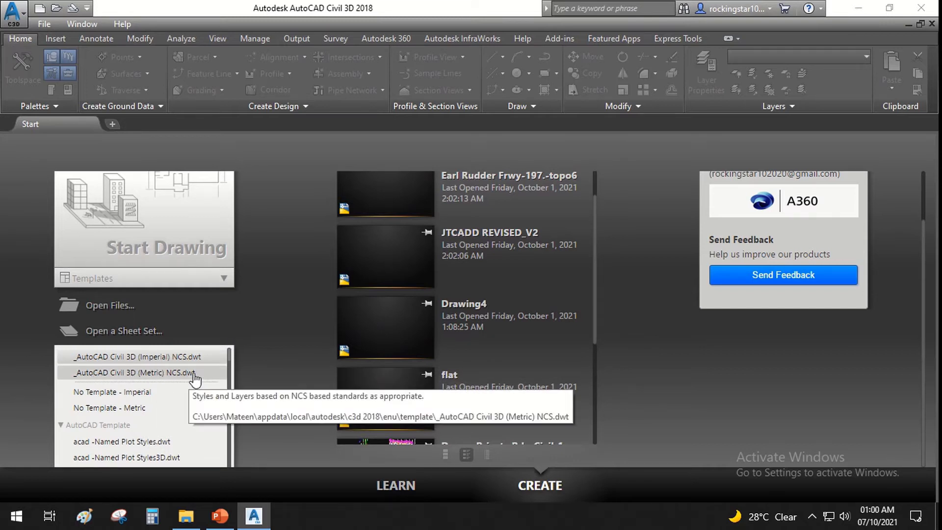
# Create Drawing2 from _AutoCAD Civil 3D (Metric) NCS.dwt, then toggle the Toolspace off and on
pyautogui.click(176, 374)
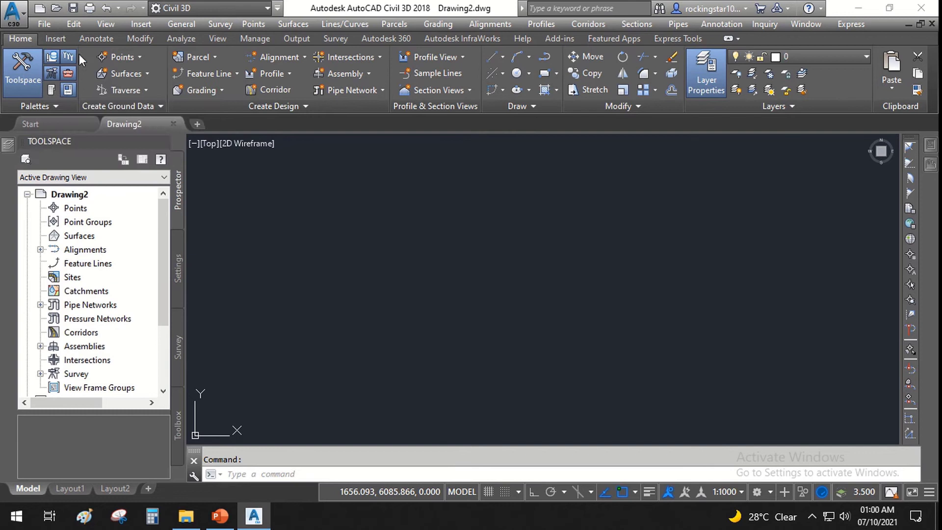
pyautogui.click(22, 80)
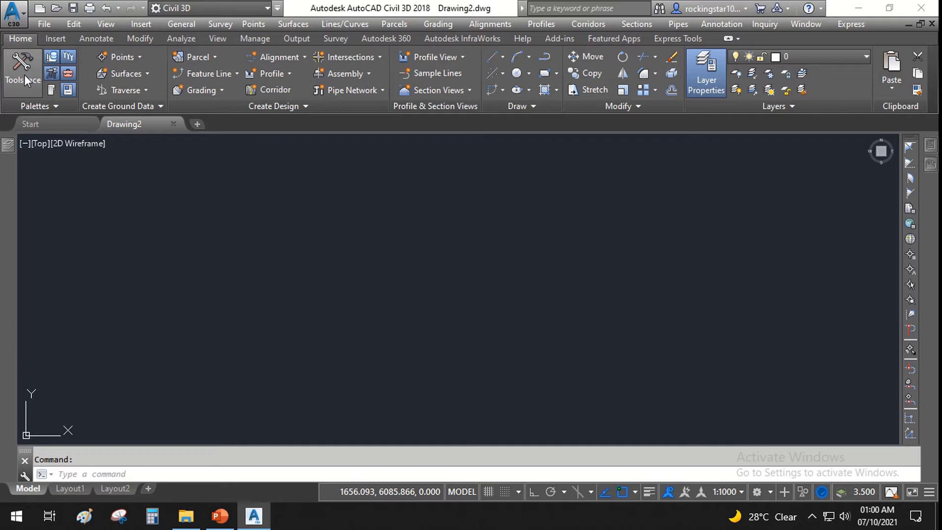
pyautogui.click(25, 76)
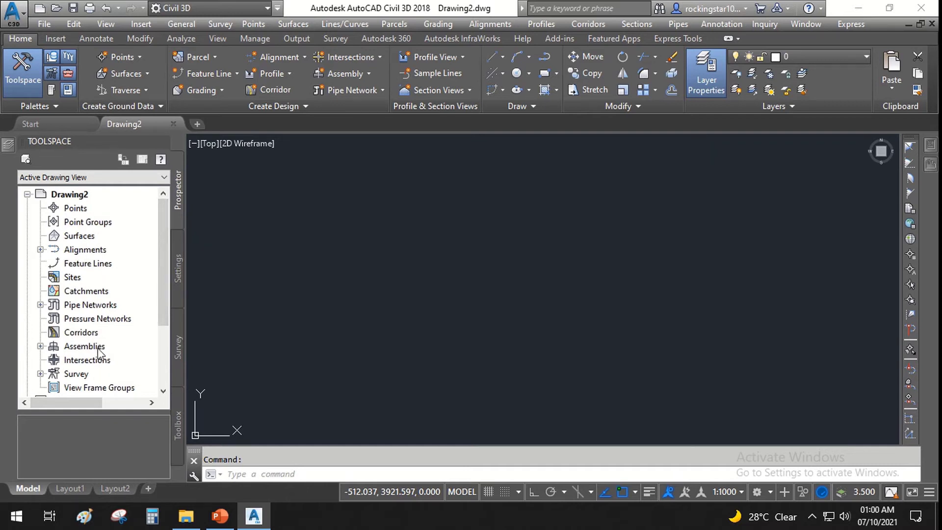
# Open Edit Drawing Settings for Drawing2 from the Toolspace Settings tree
pyautogui.click(176, 278)
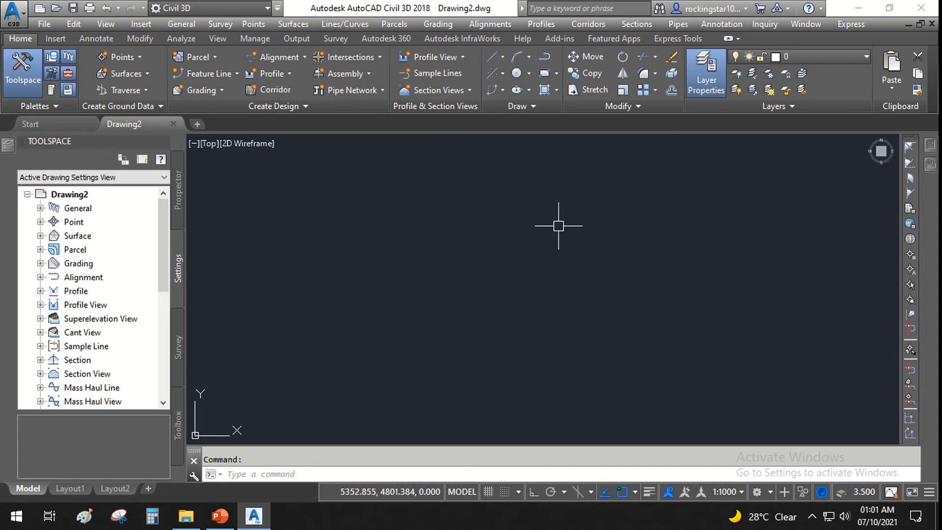
pyautogui.rightClick(76, 198)
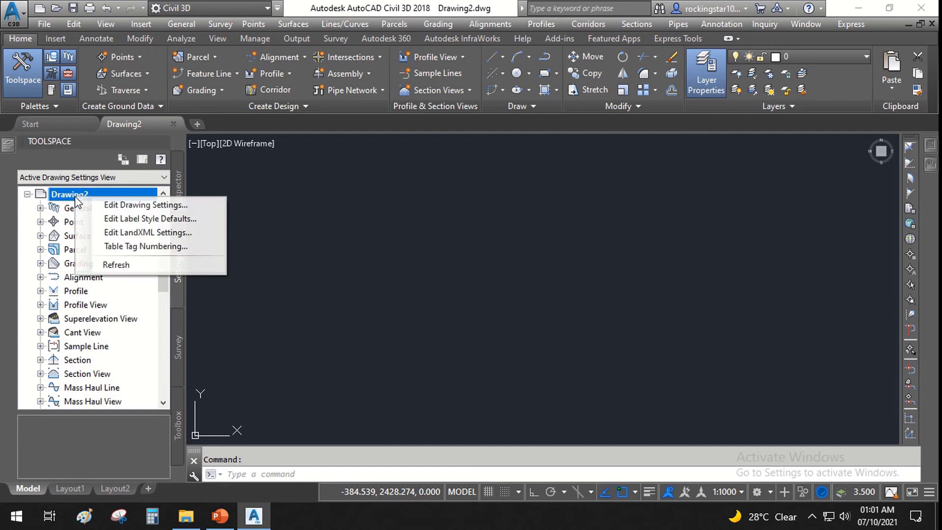
pyautogui.click(132, 207)
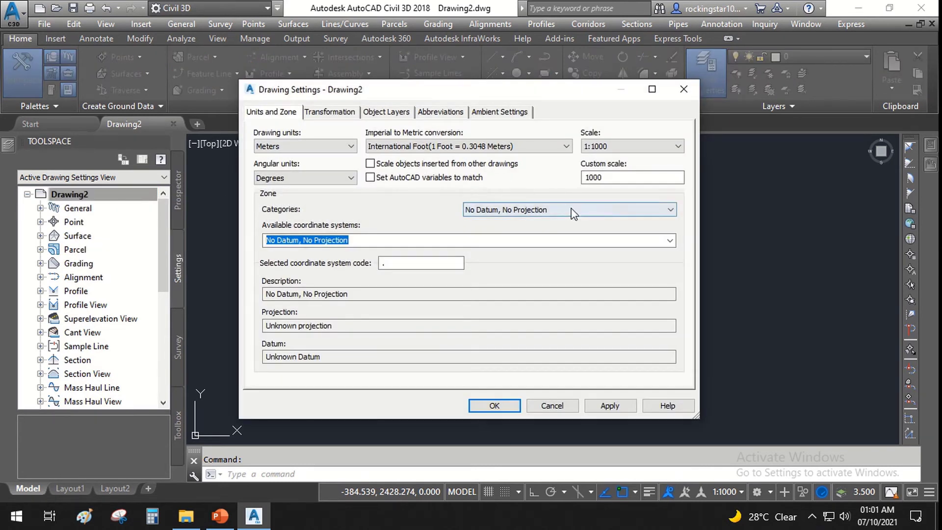
# Set the coordinate system to Dubai category, DLTM zone, and apply it
pyautogui.click(571, 209)
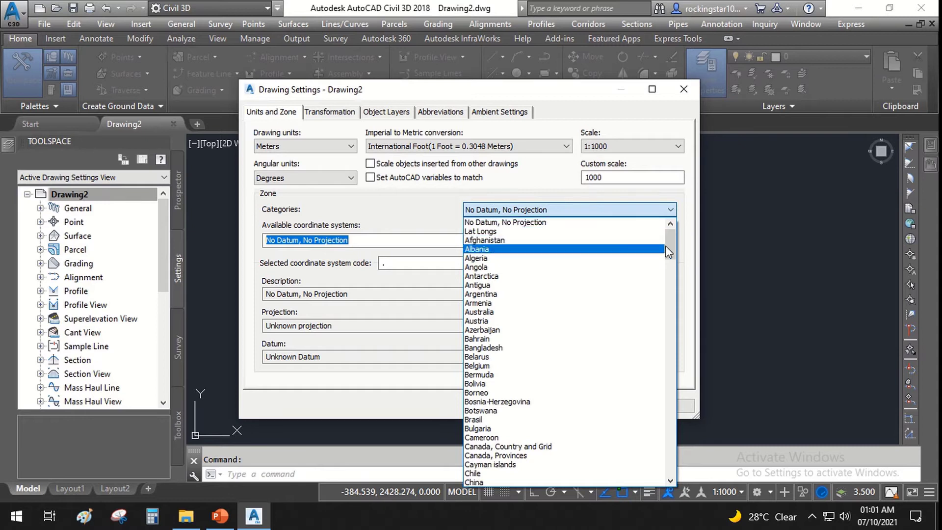
pyautogui.moveTo(670, 257)
pyautogui.mouseDown()
pyautogui.moveTo(671, 366)
pyautogui.moveTo(675, 260)
pyautogui.mouseUp()
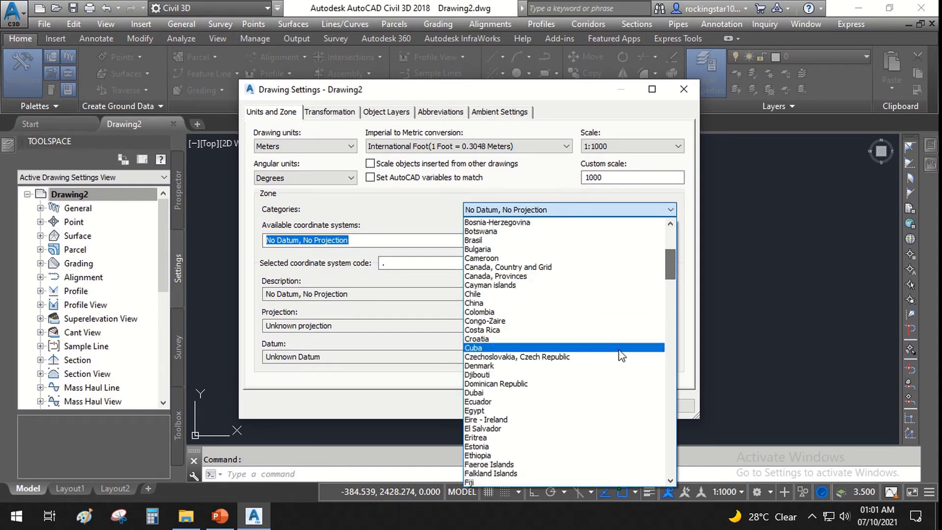
pyautogui.scroll(-1, 621, 361)
pyautogui.scroll(-1, 613, 370)
pyautogui.scroll(-2, 608, 372)
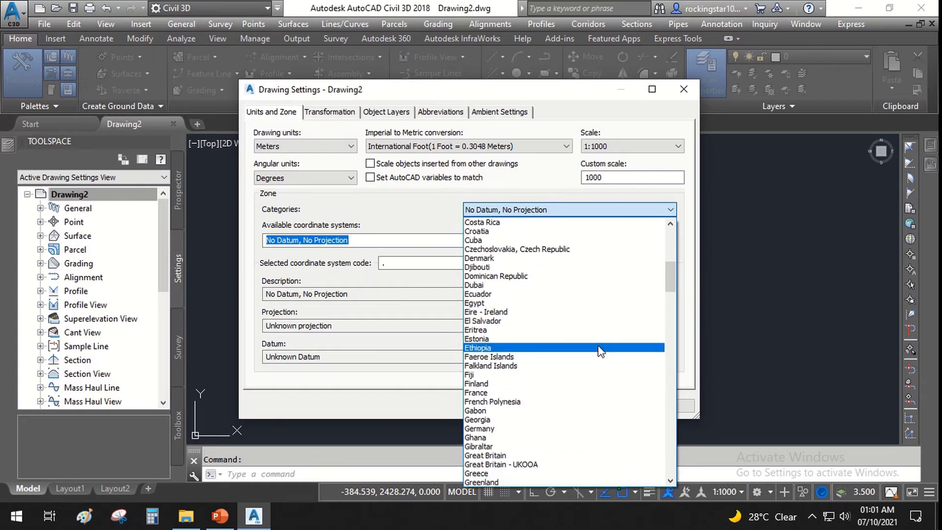
pyautogui.click(540, 288)
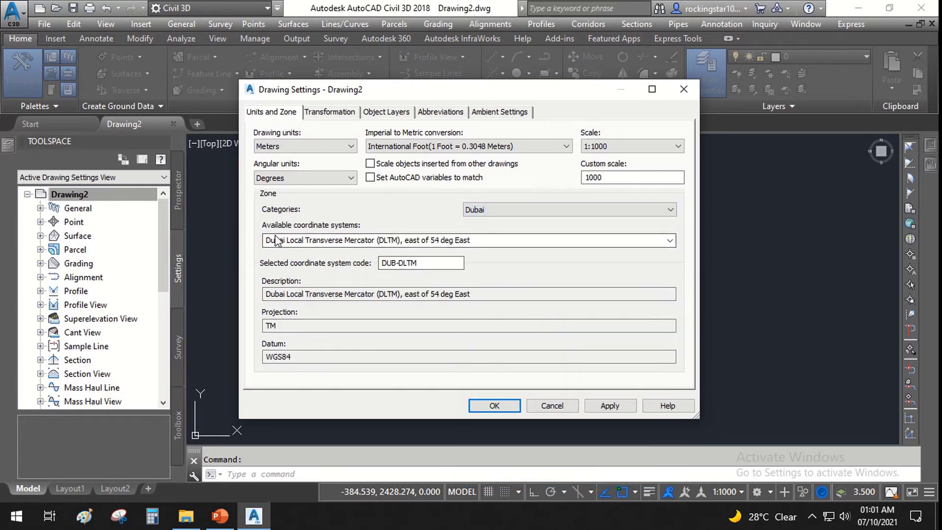
pyautogui.click(670, 241)
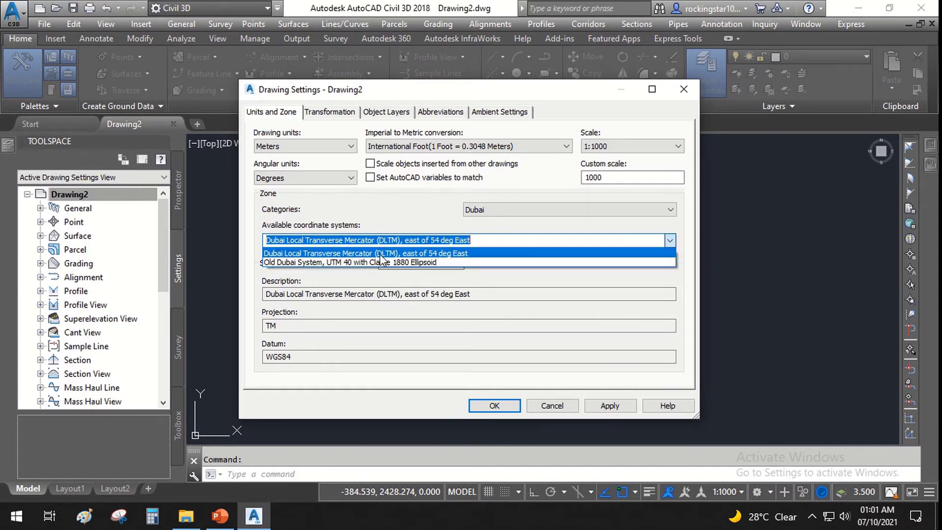
pyautogui.click(298, 254)
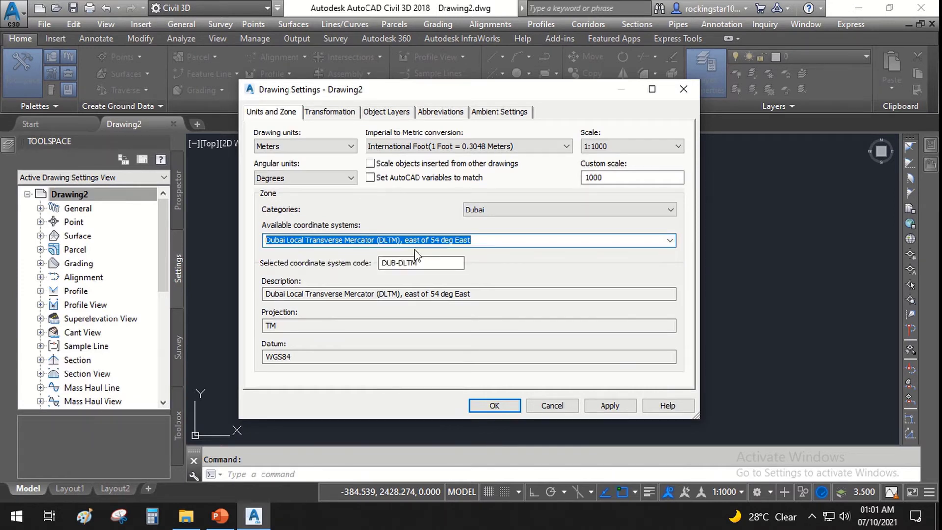
pyautogui.click(621, 409)
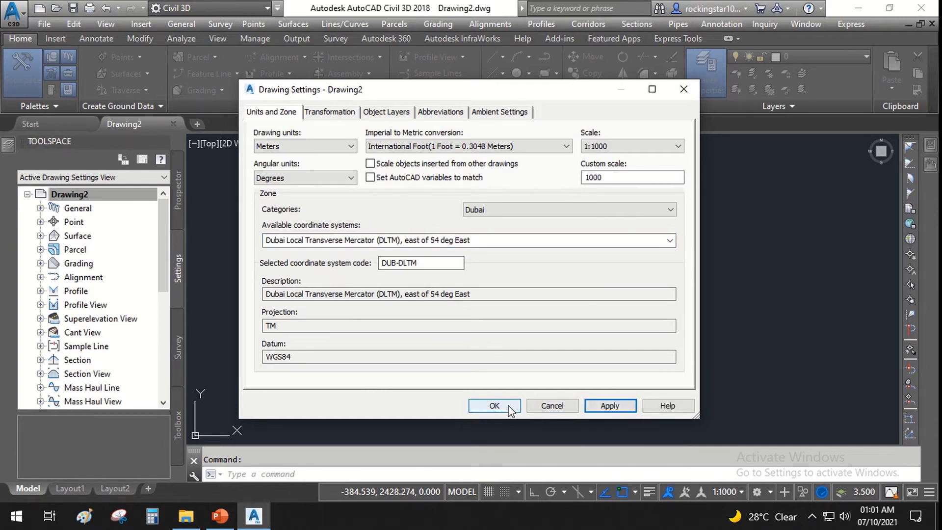
# Review the Transformation, Object Layers and Abbreviations settings without changes
pyautogui.click(330, 112)
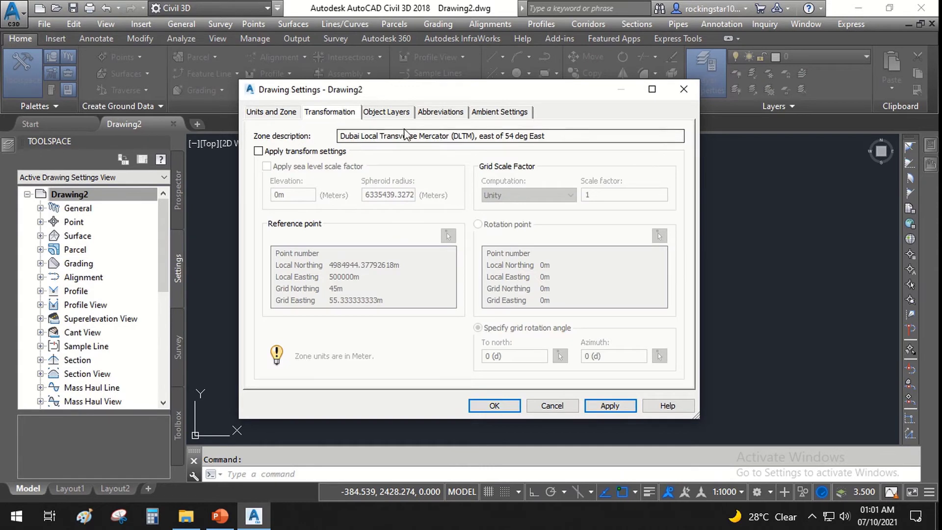
pyautogui.click(395, 112)
pyautogui.click(435, 113)
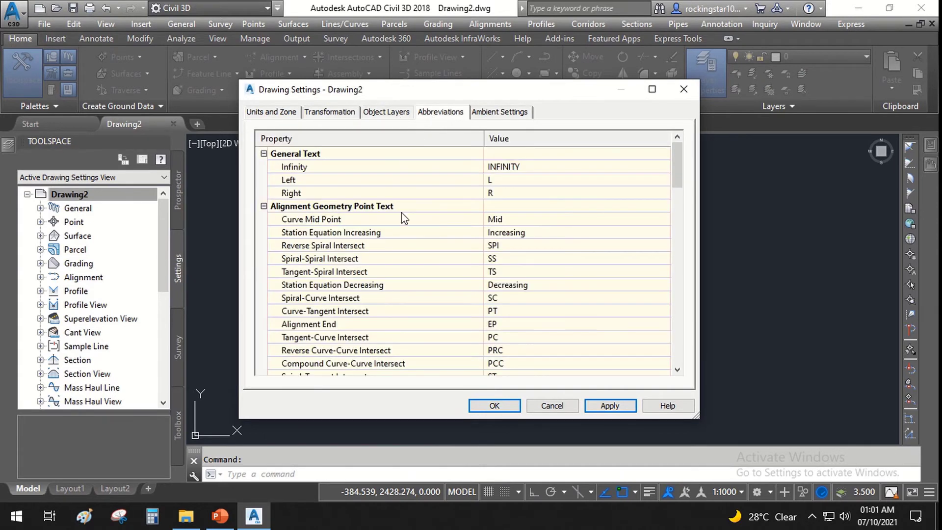
pyautogui.scroll(-4, 508, 269)
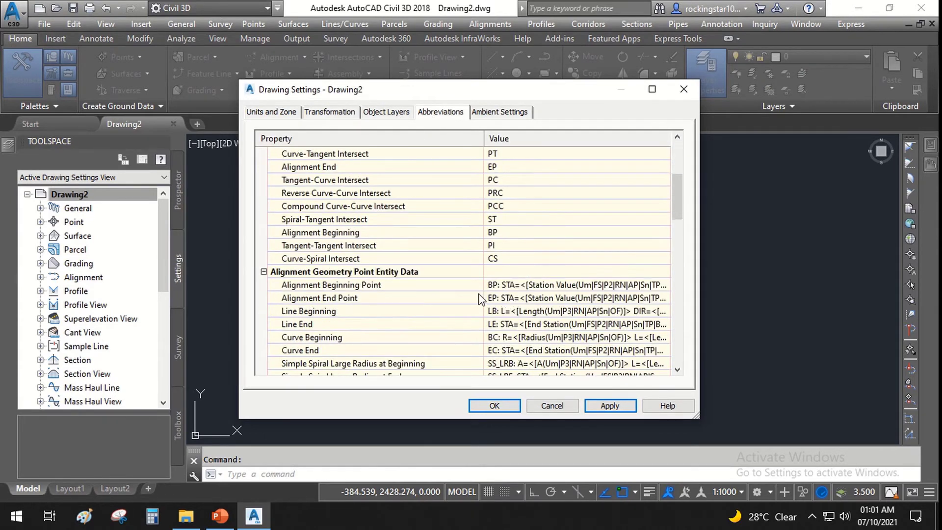
pyautogui.scroll(-3, 471, 284)
pyautogui.scroll(-4, 438, 299)
pyautogui.scroll(-5, 438, 300)
pyautogui.scroll(-3, 438, 301)
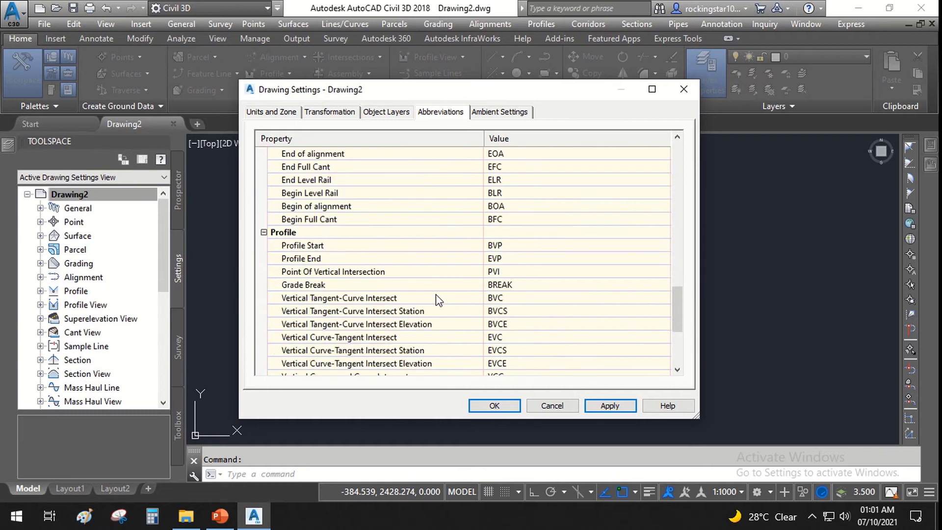
pyautogui.scroll(-1, 438, 300)
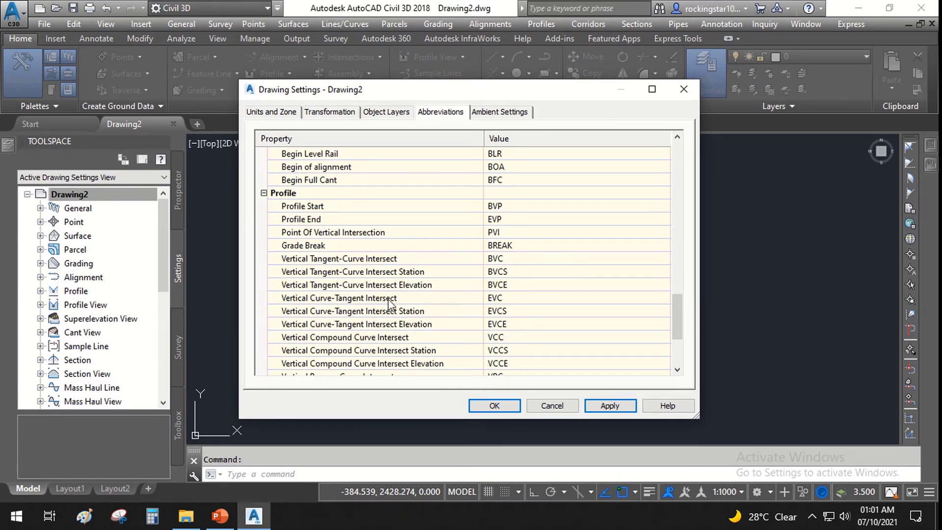
pyautogui.scroll(-3, 445, 281)
pyautogui.scroll(2, 451, 323)
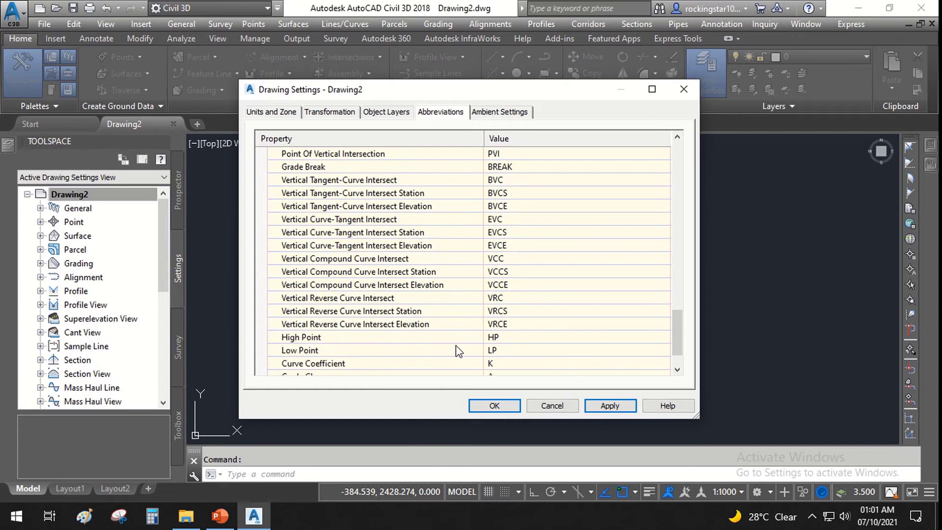
pyautogui.scroll(8, 457, 343)
pyautogui.scroll(5, 458, 351)
pyautogui.scroll(8, 458, 352)
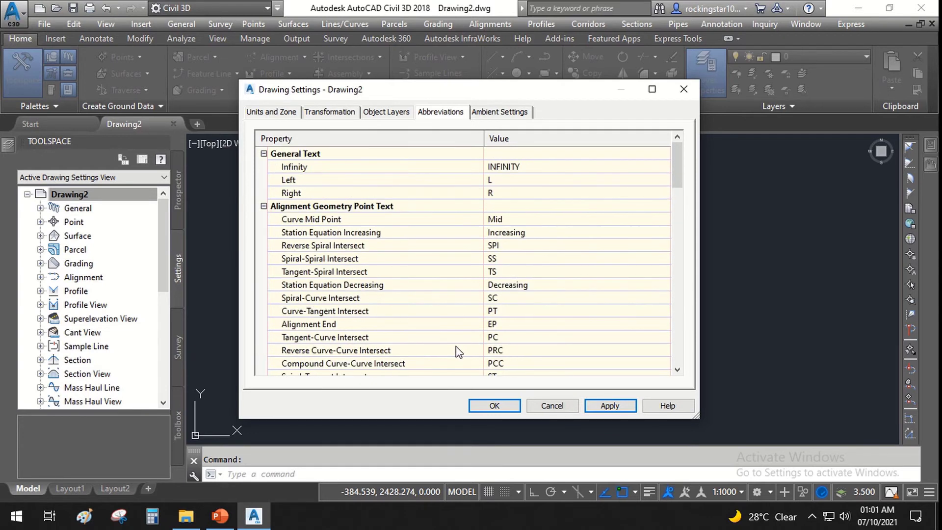
# Inspect the Elevation ambient settings: unit, precision, rounding and sign
pyautogui.click(485, 114)
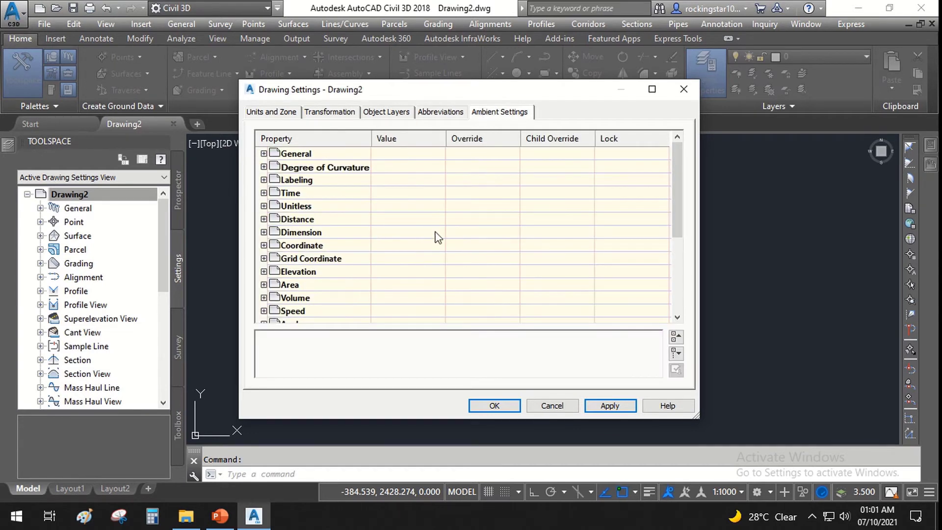
pyautogui.click(264, 272)
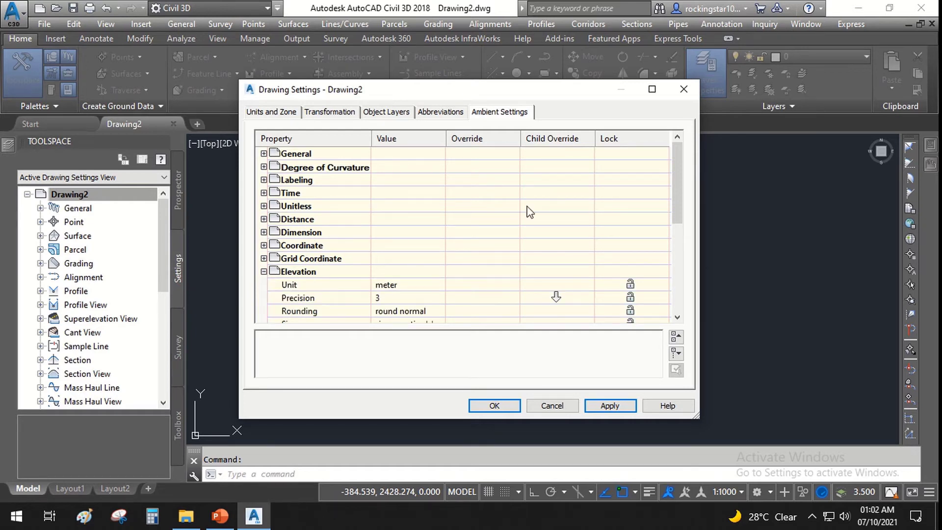
pyautogui.scroll(-1, 472, 293)
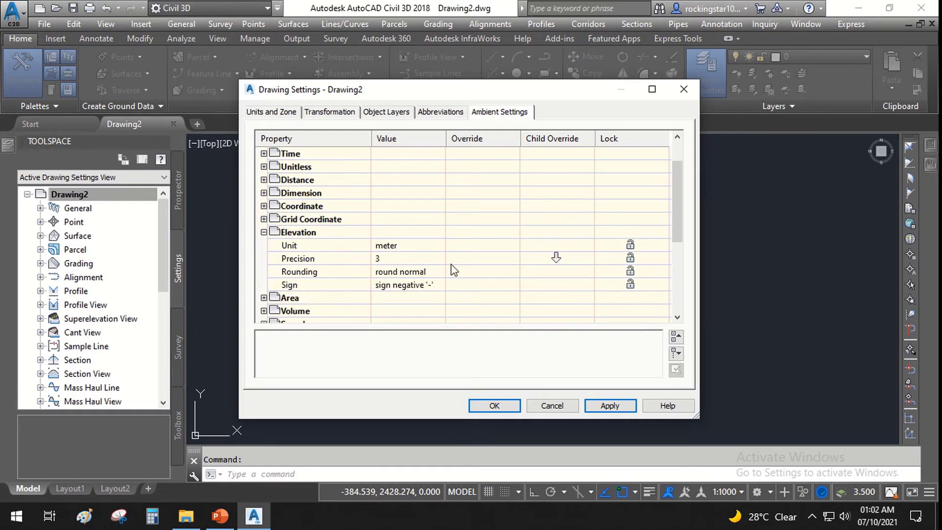
pyautogui.click(313, 251)
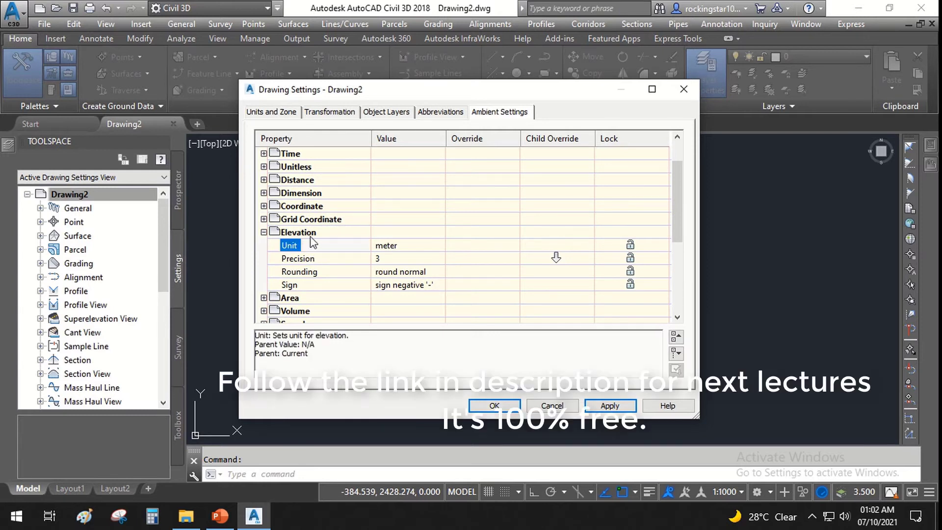
pyautogui.click(331, 260)
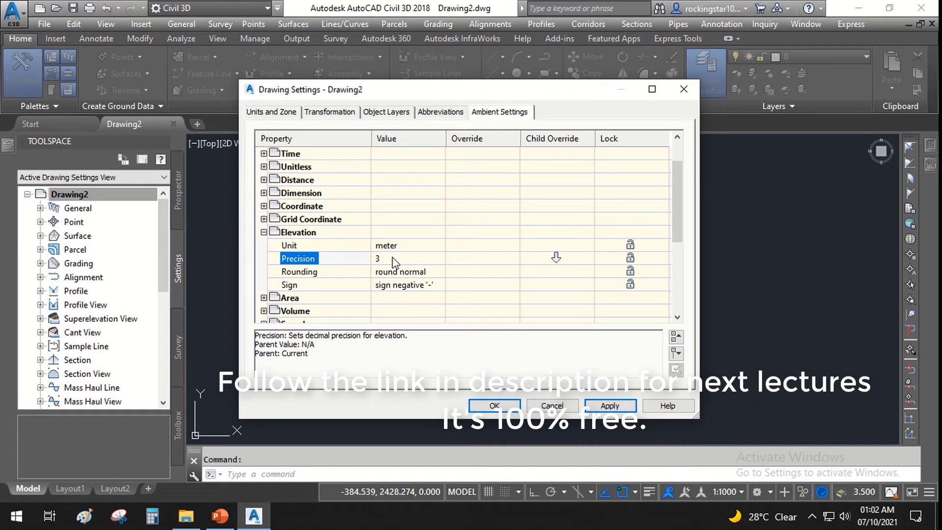
pyautogui.click(354, 274)
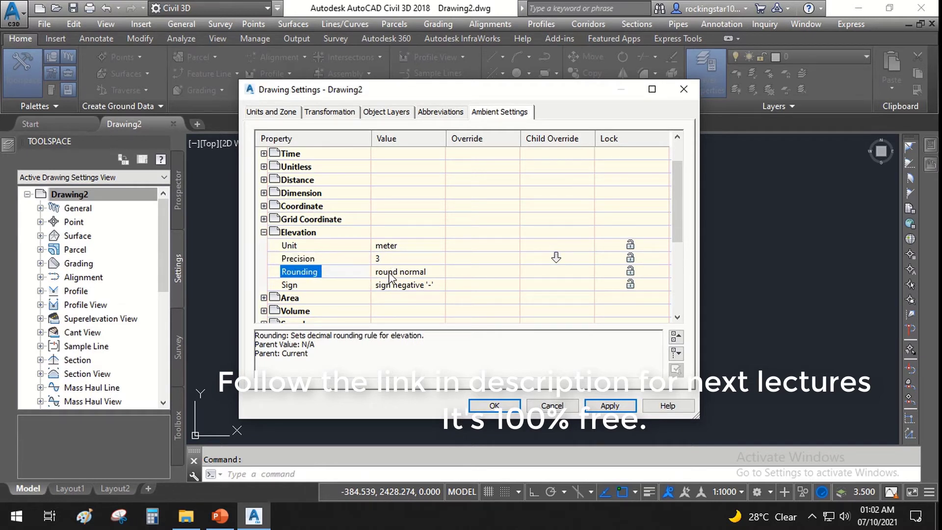
pyautogui.click(333, 287)
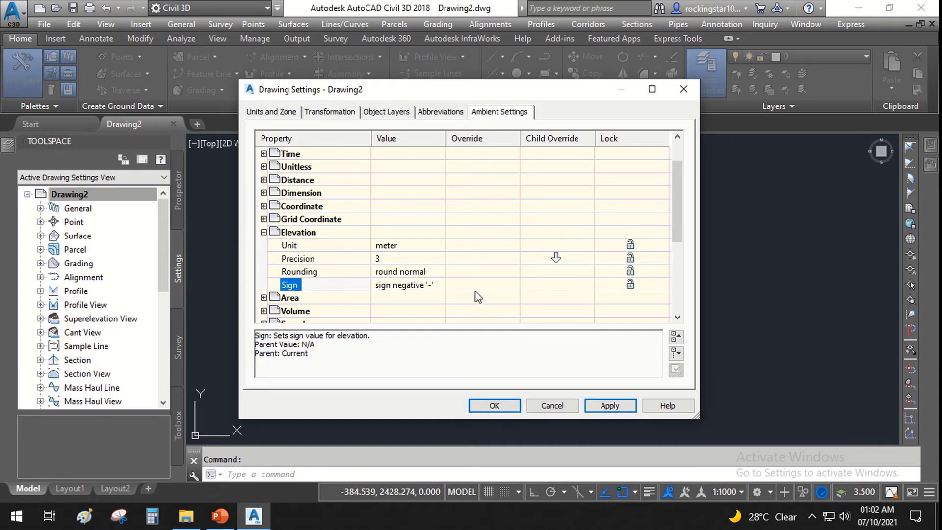
pyautogui.click(264, 232)
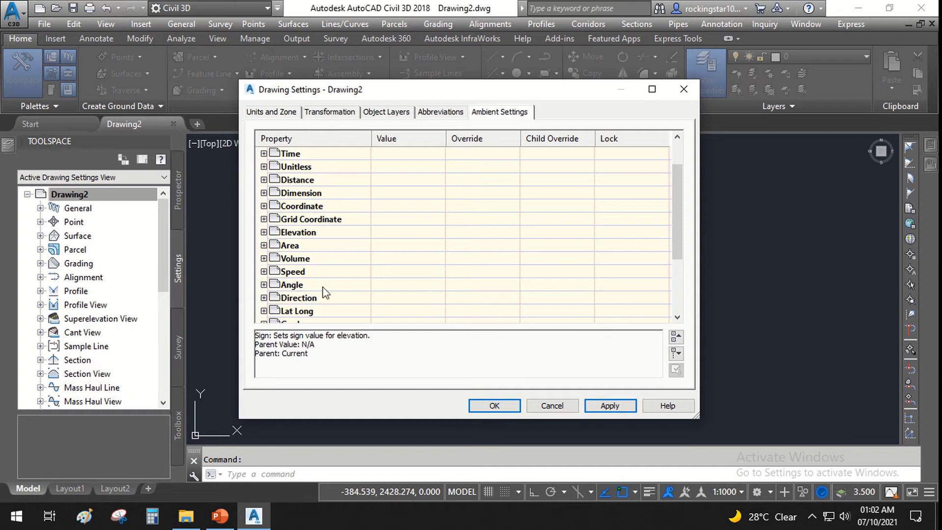
# Inspect the Station ambient settings, keeping the station format unchanged
pyautogui.scroll(-3, 327, 295)
pyautogui.click(265, 272)
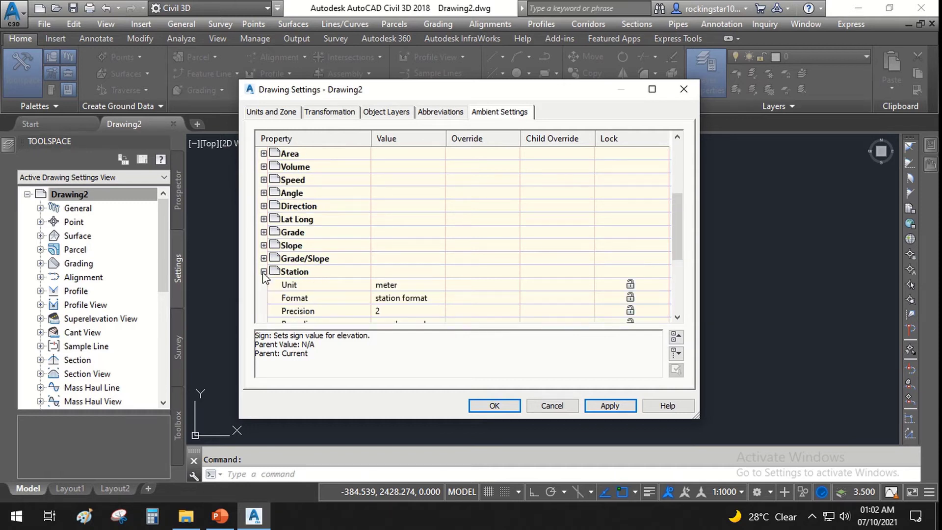
pyautogui.scroll(-1, 318, 284)
pyautogui.scroll(-1, 322, 290)
pyautogui.scroll(-1, 322, 289)
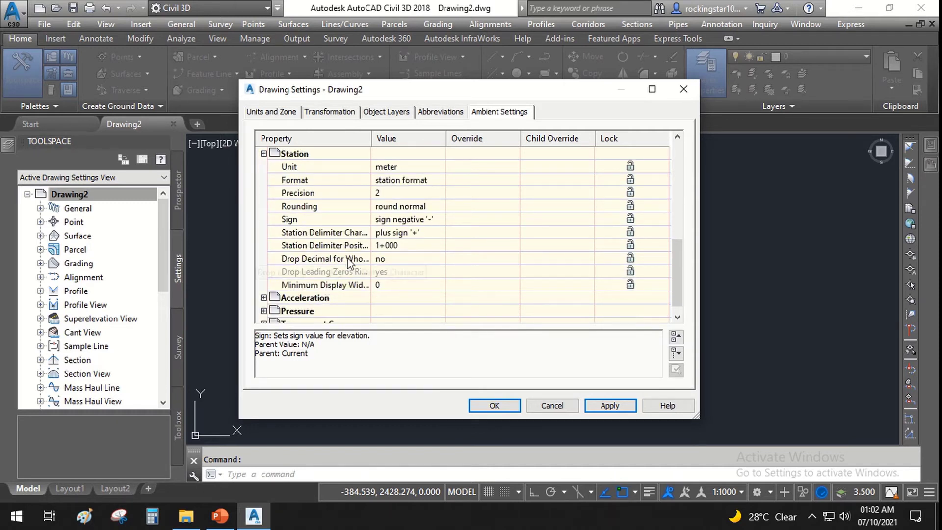
pyautogui.scroll(1, 355, 243)
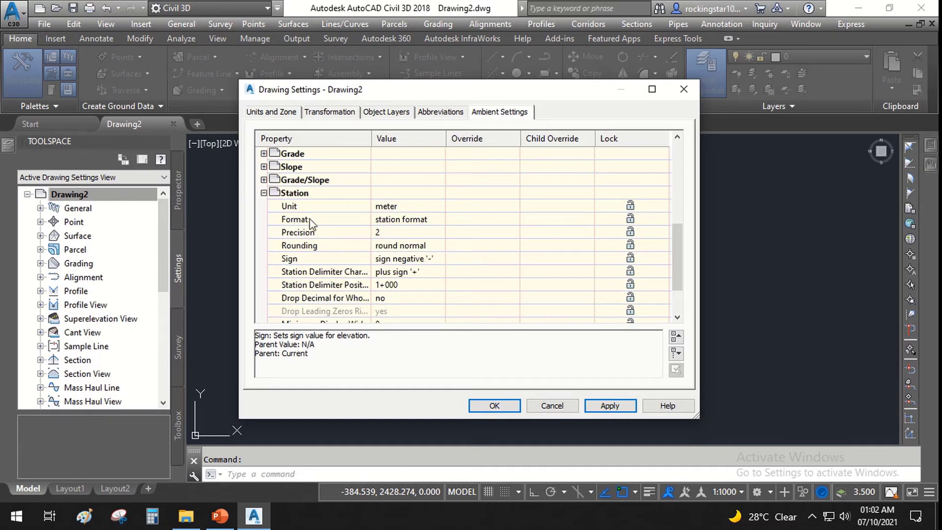
pyautogui.click(418, 220)
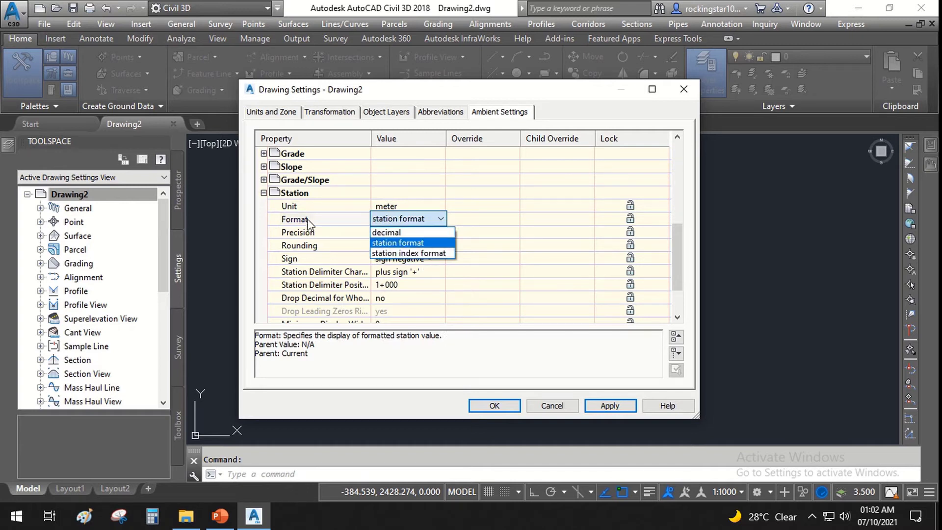
pyautogui.click(308, 220)
# Return through the settings tabs to Units and Zone
pyautogui.click(326, 112)
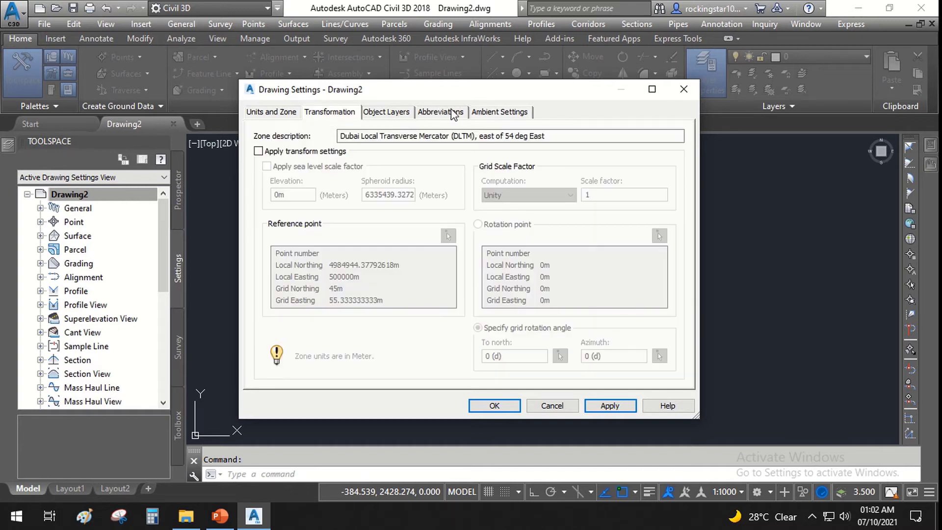
pyautogui.click(427, 112)
pyautogui.click(387, 112)
pyautogui.click(320, 115)
pyautogui.click(288, 117)
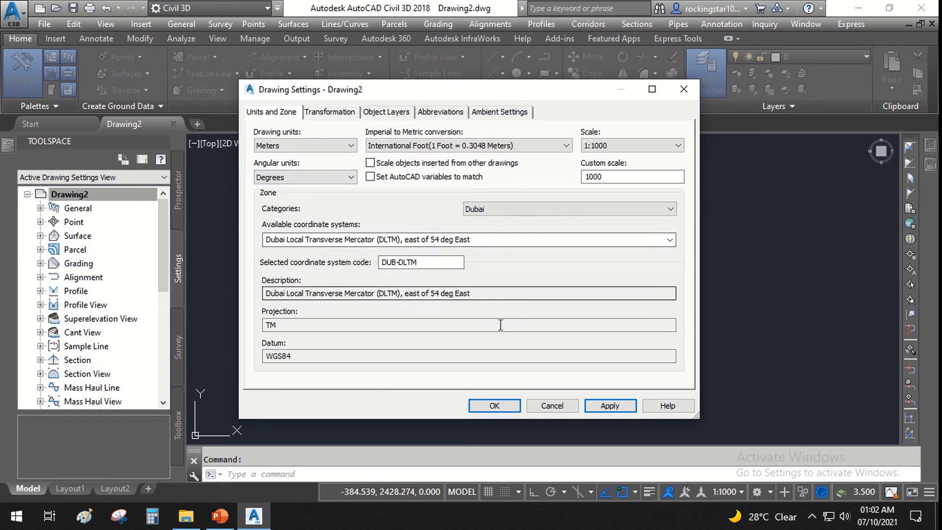
# Accept the Dubai drawing settings with OK and close the dialog
pyautogui.click(608, 406)
pyautogui.click(493, 405)
pyautogui.click(135, 195)
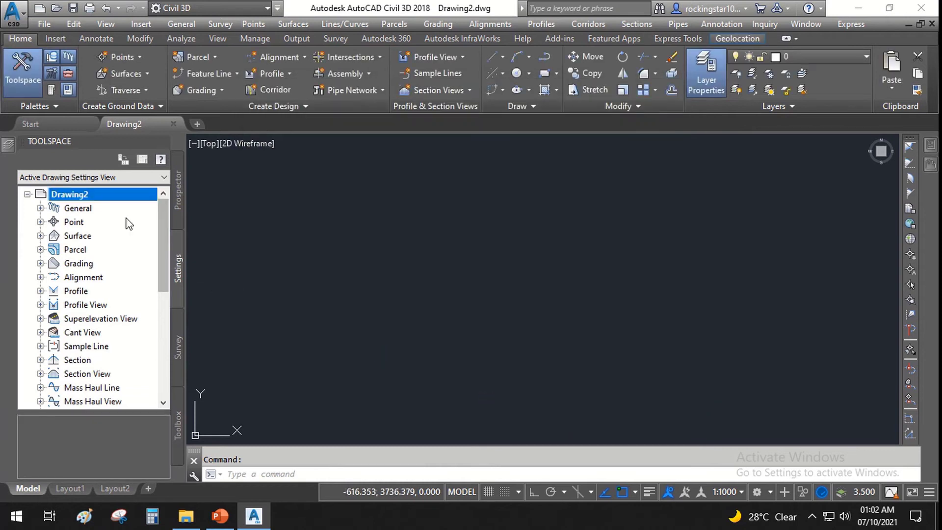
# Switch the Toolspace to Prospector and select the Points collection
pyautogui.click(175, 210)
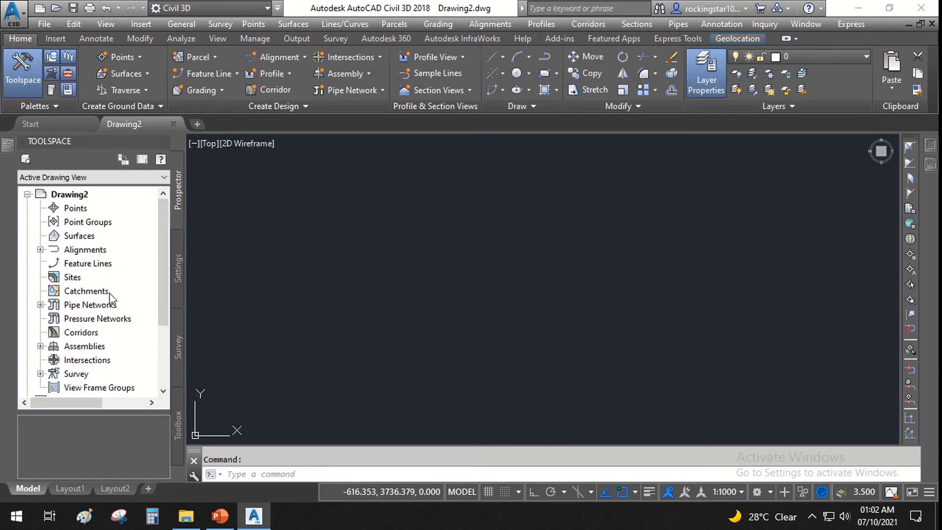
pyautogui.click(77, 208)
pyautogui.click(485, 211)
pyautogui.click(432, 337)
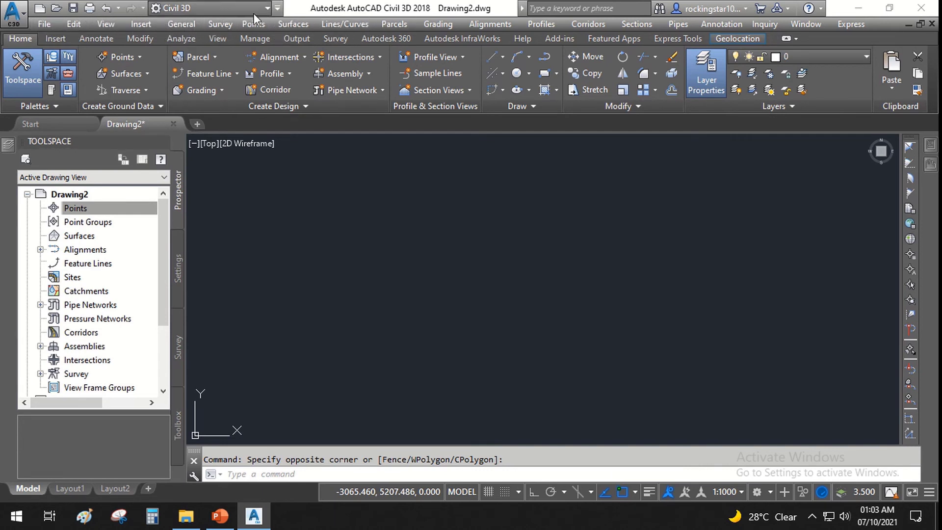
pyautogui.click(280, 9)
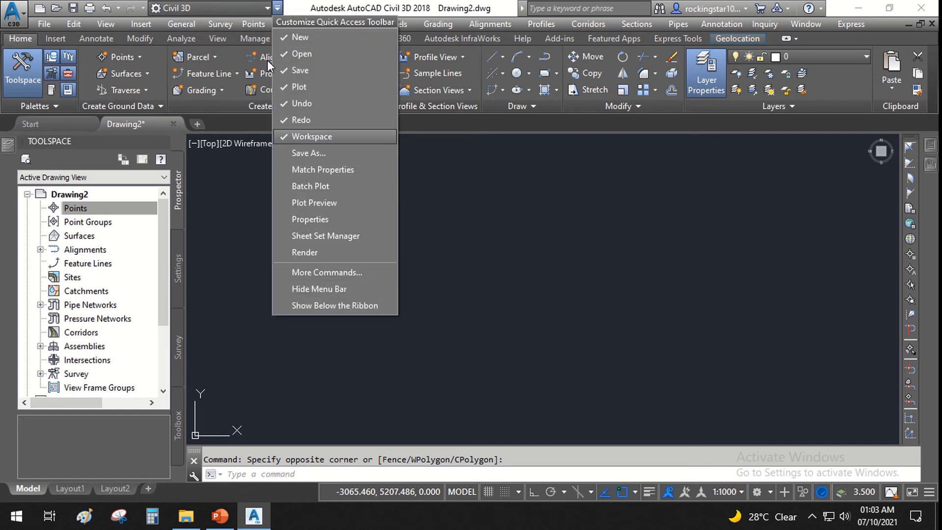
pyautogui.click(295, 290)
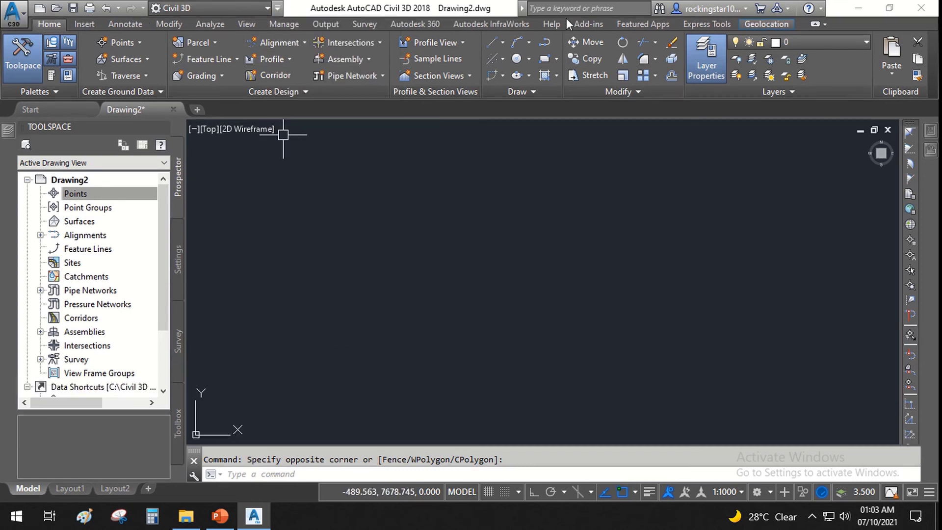
pyautogui.click(277, 8)
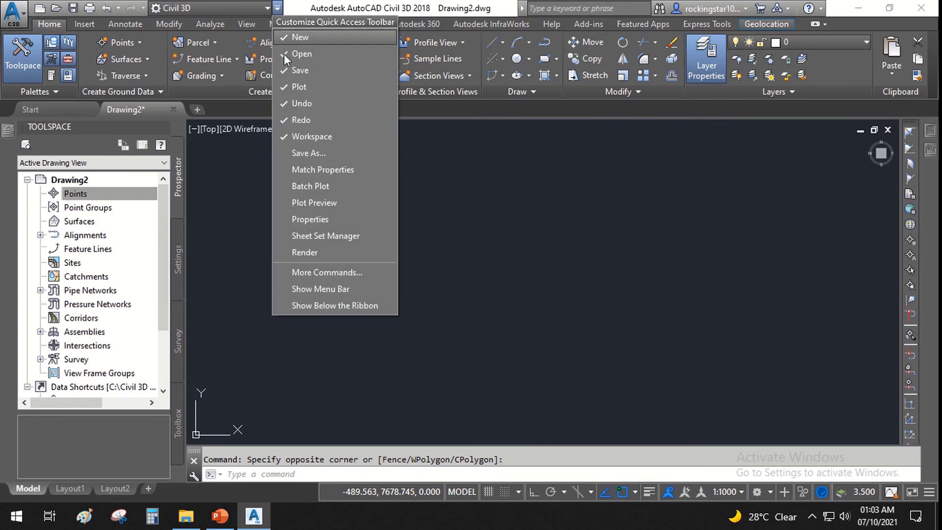
pyautogui.click(310, 289)
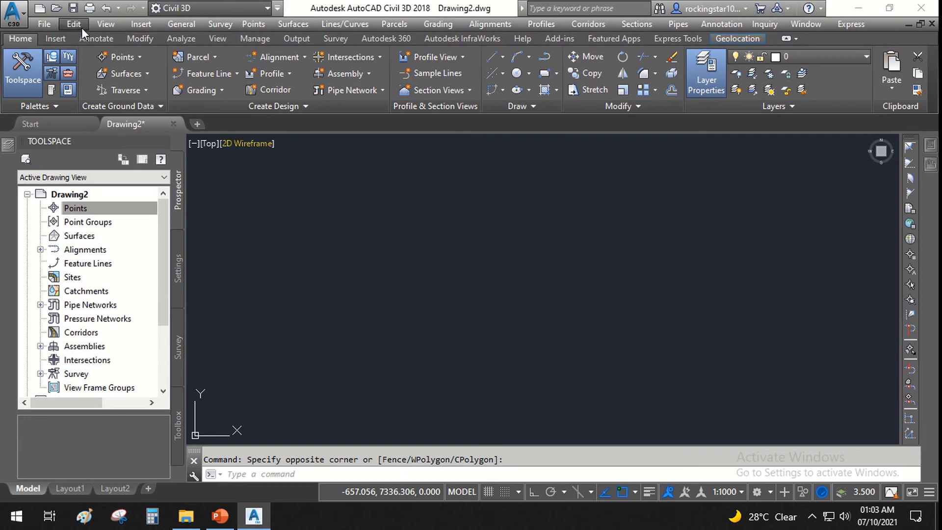
pyautogui.click(44, 24)
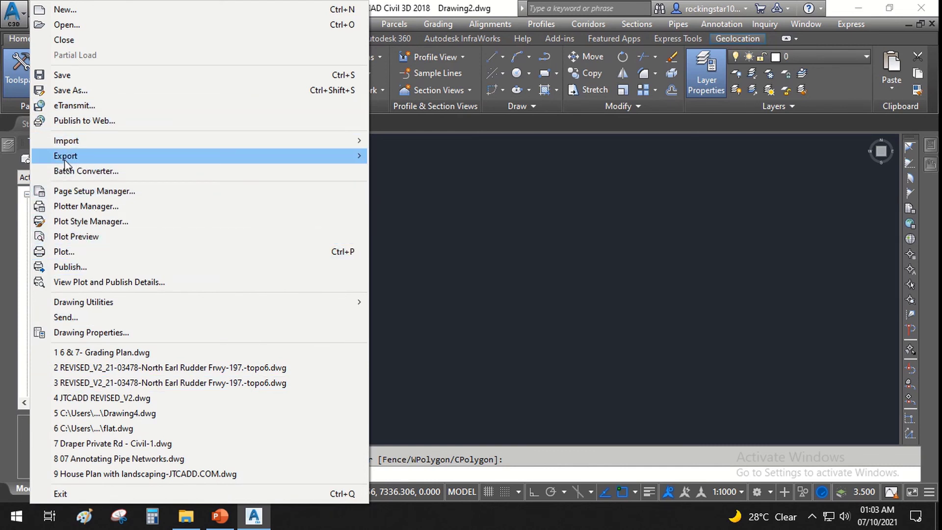
pyautogui.click(3, 231)
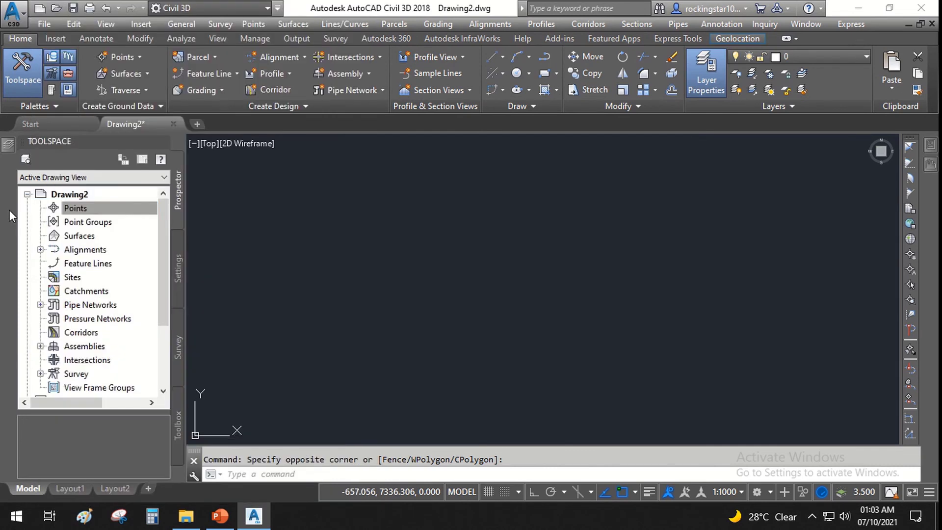
pyautogui.click(70, 24)
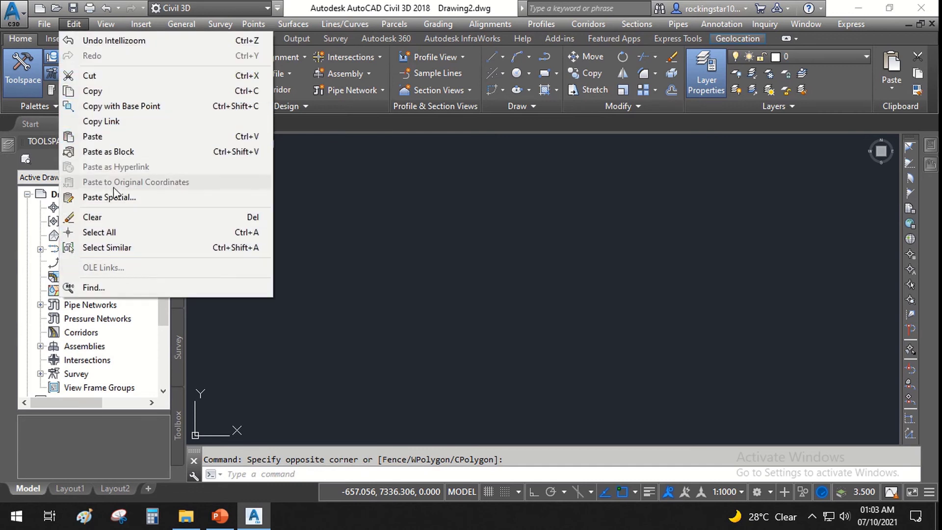
pyautogui.click(105, 24)
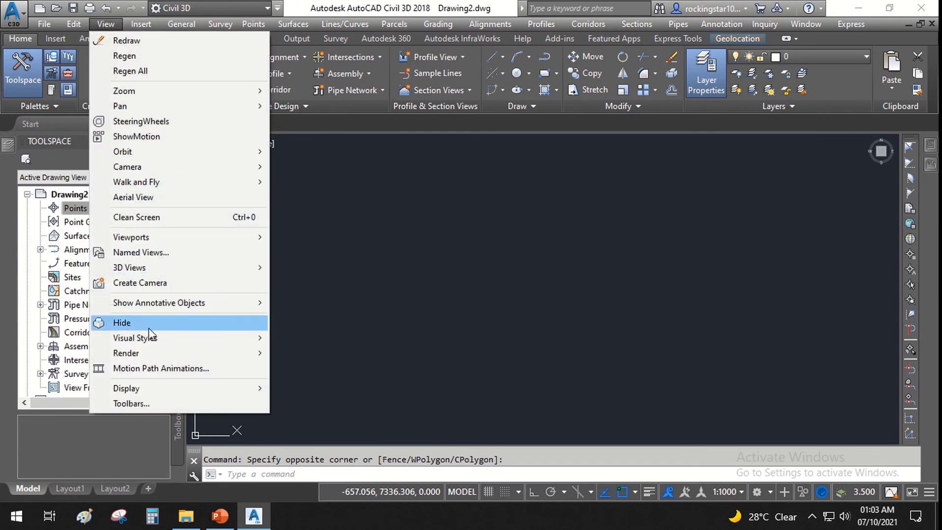
pyautogui.click(146, 27)
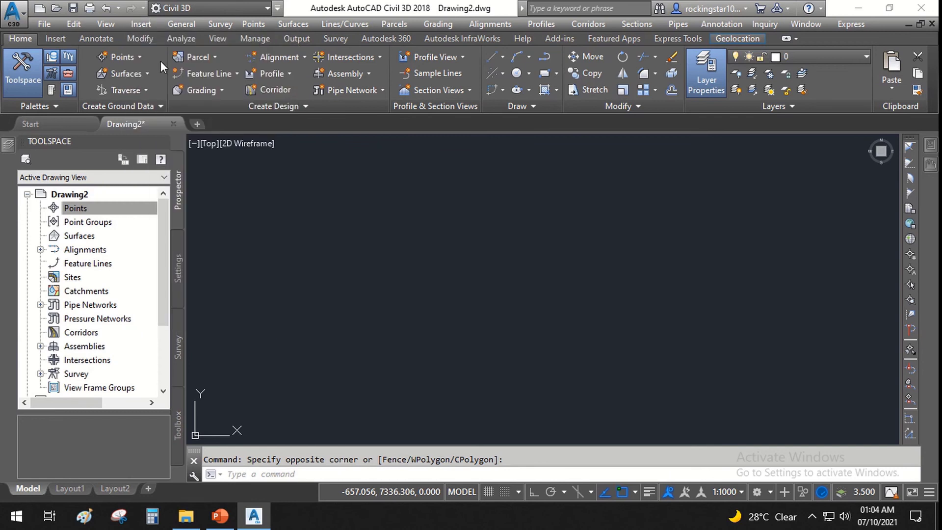
pyautogui.click(141, 14)
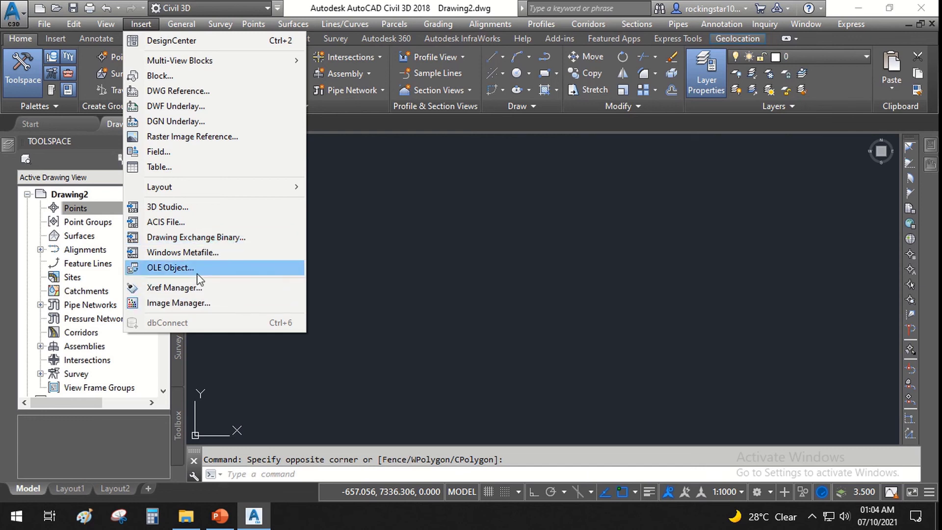
# Dismiss the Insert menu and show the General menu's Civil 3D tools
pyautogui.press('Escape')
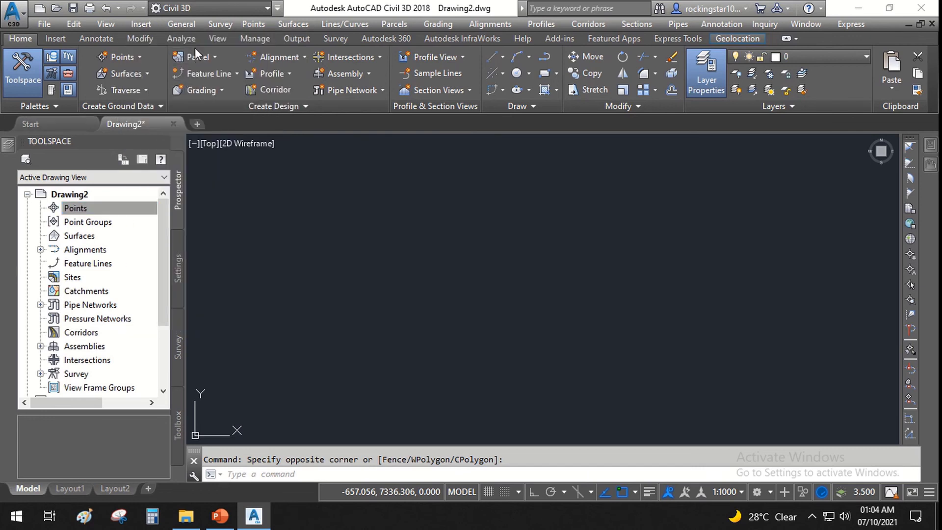
pyautogui.click(188, 22)
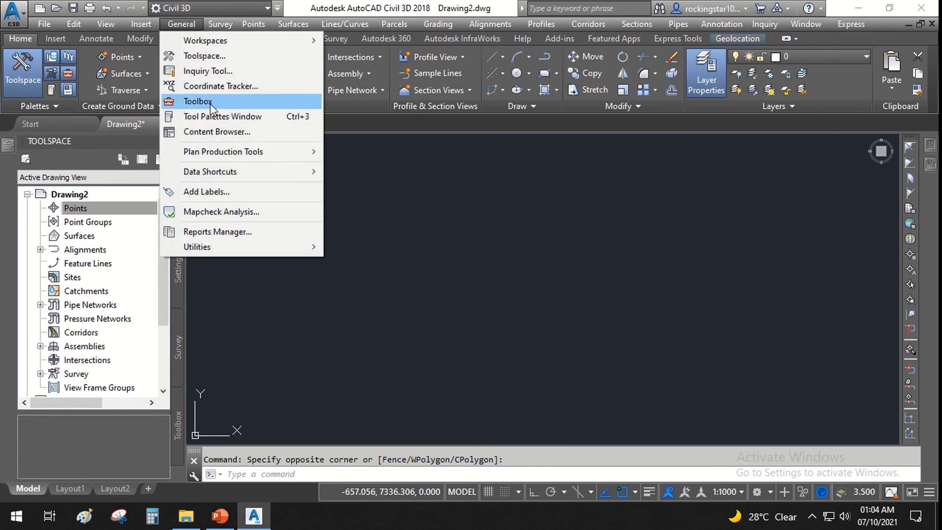